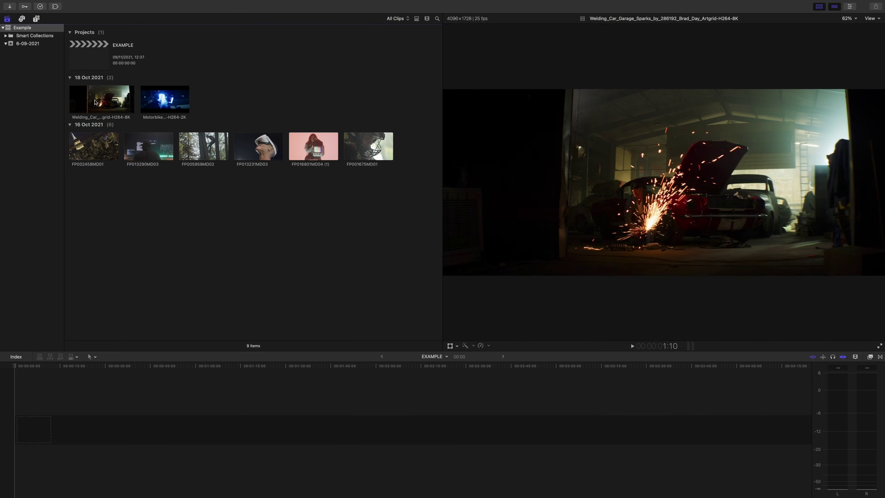
# Rate the entire Welding_Car clip as a Favorite, then clear the selection
pyautogui.click(98, 102)
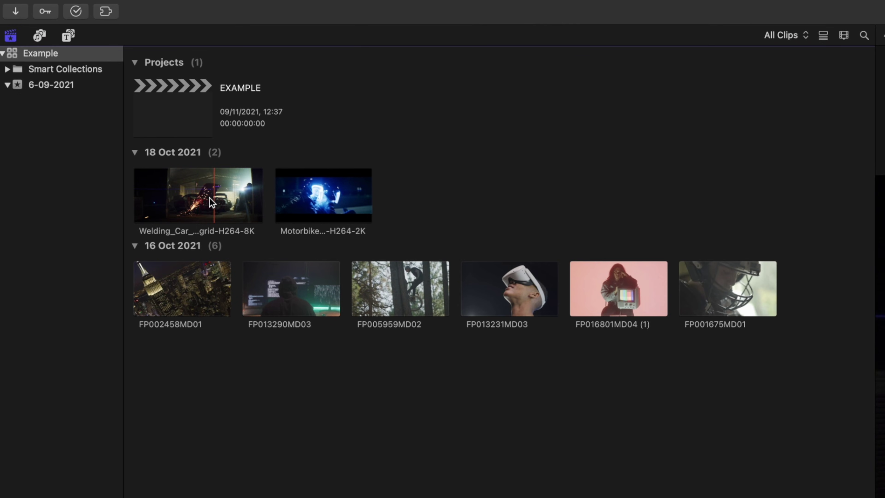
pyautogui.click(202, 197)
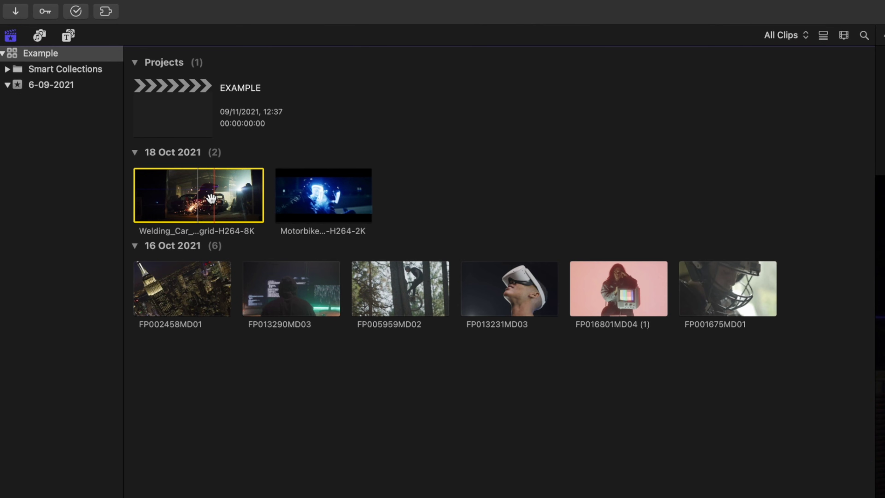
pyautogui.press('f')
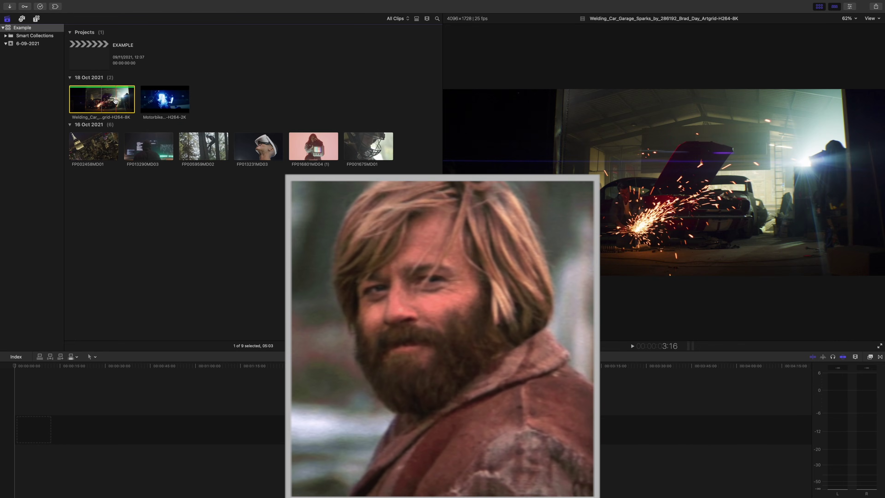
pyautogui.press('super+shift+a')
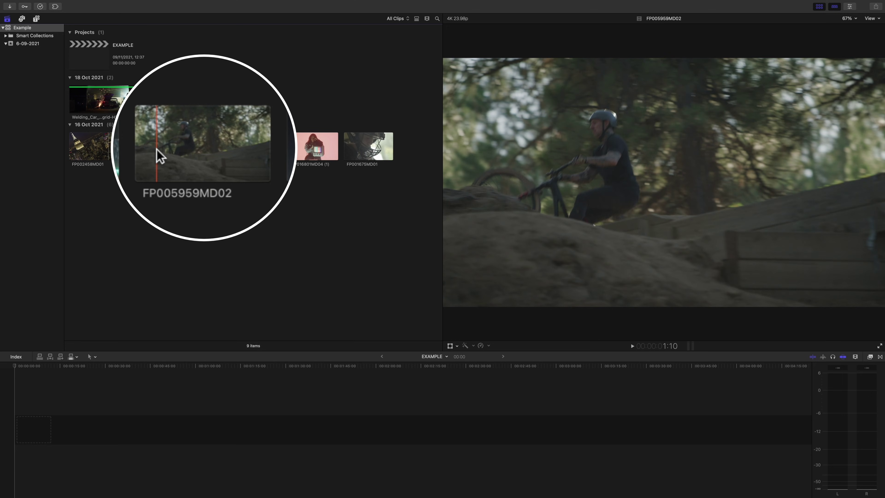
# Mark two Favorite ranges in FP005959MD02 and set an in/out range on FP013231MD03
pyautogui.moveTo(156, 154); pyautogui.dragTo(221, 147)
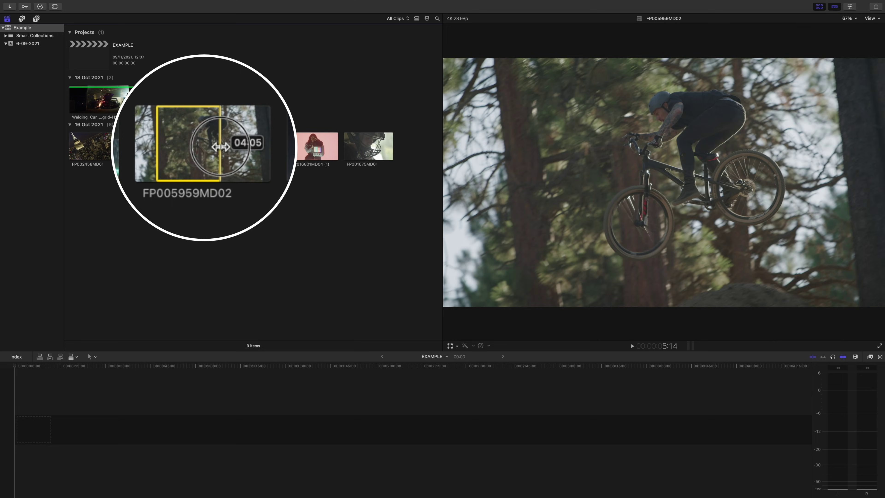
pyautogui.press('f')
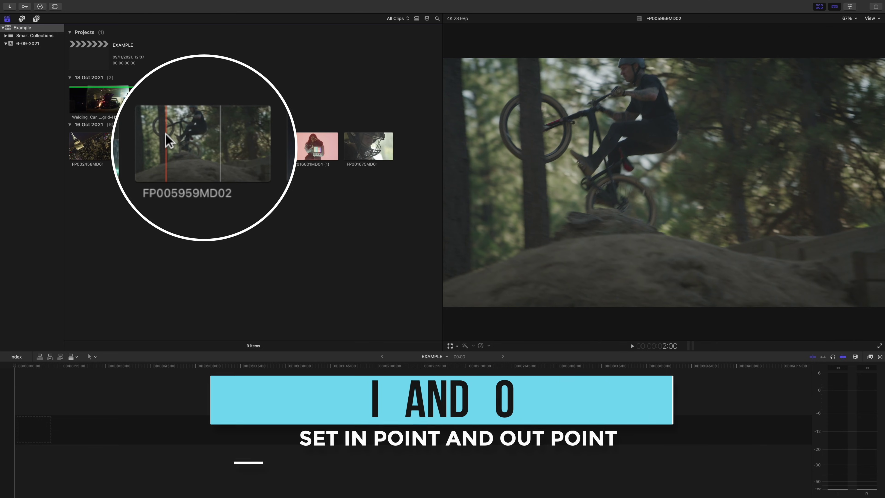
pyautogui.press('i')
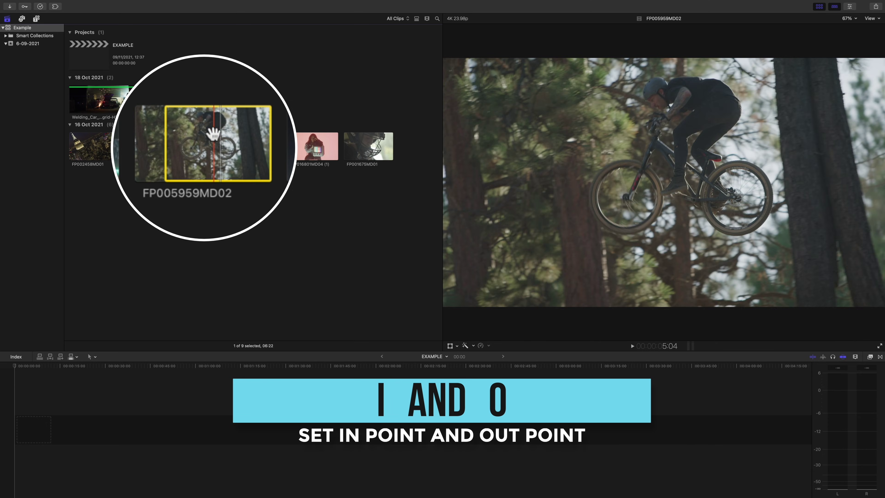
pyautogui.press('f')
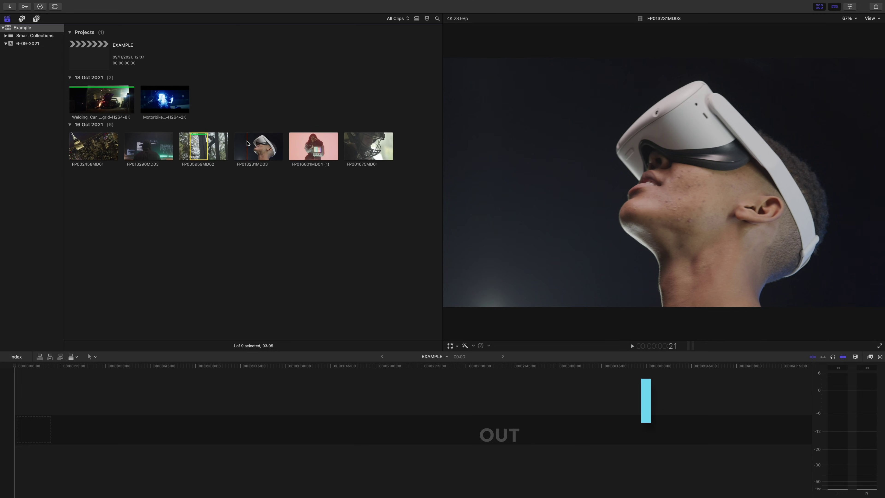
pyautogui.press('i')
pyautogui.press('o')
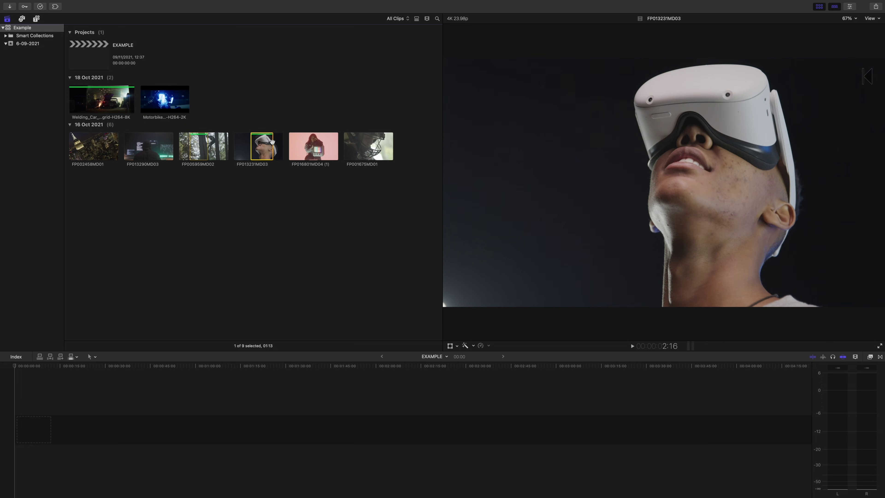
pyautogui.click(149, 147)
# Rate FP013290MD03 as a Favorite and filter the browser to show only Favorites
pyautogui.press('f')
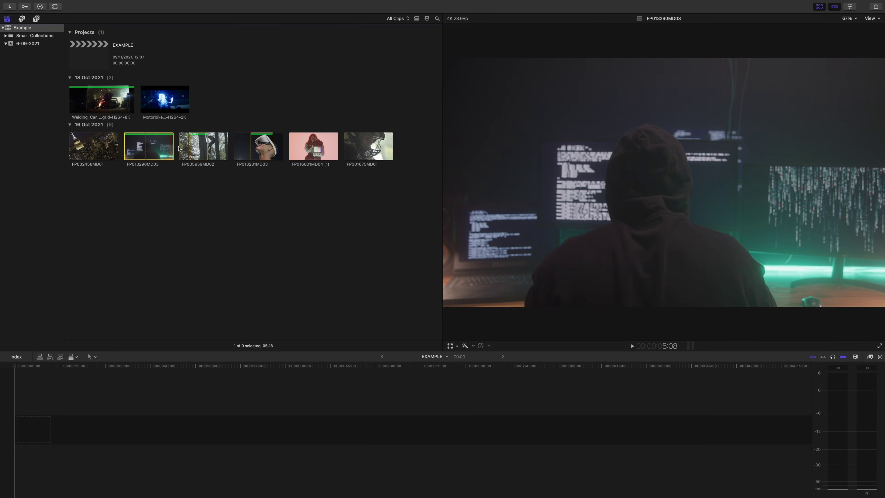
pyautogui.click(391, 22)
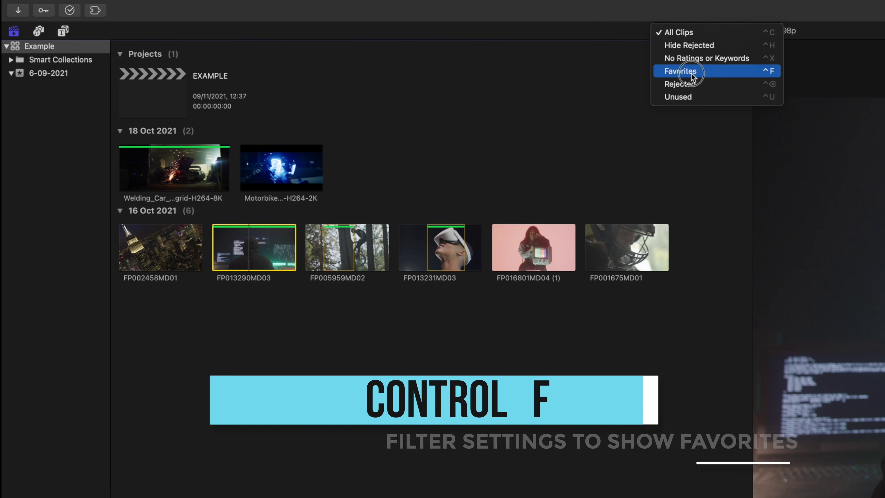
pyautogui.click(689, 70)
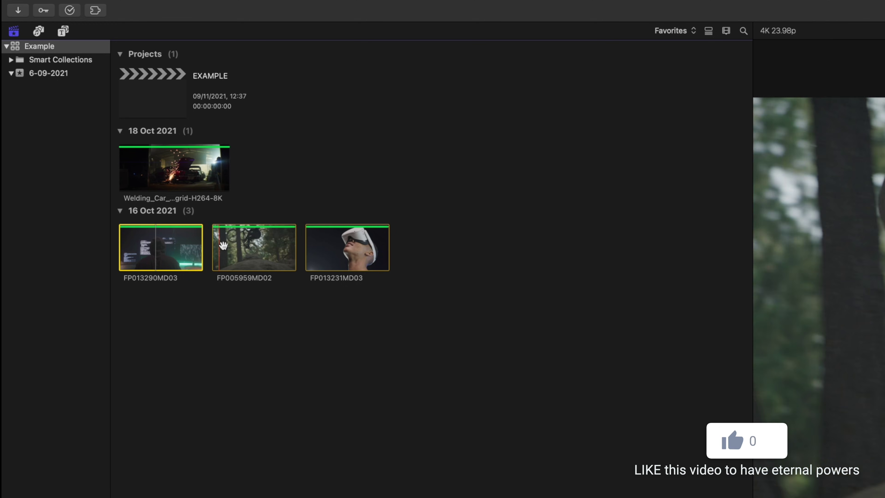
pyautogui.click(669, 32)
# Show All Clips and add the FP005959MD02 favorite range and FP016801MD04 to the timeline
pyautogui.click(693, 12)
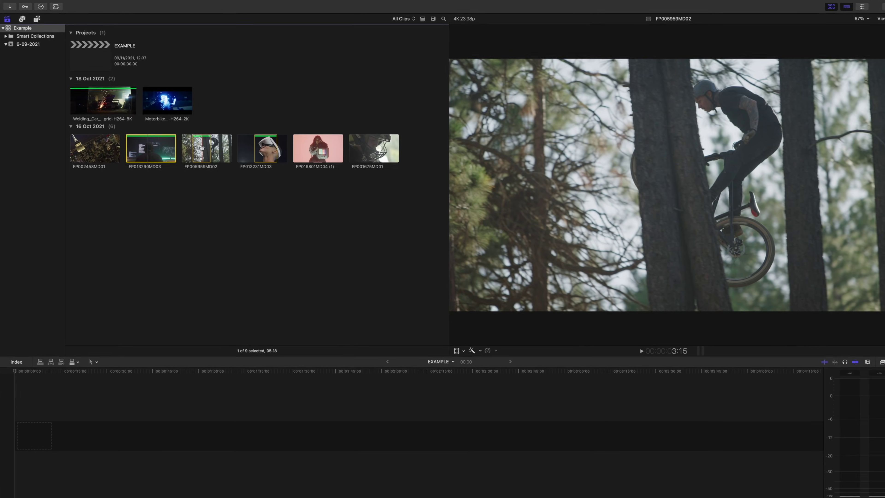
pyautogui.moveTo(198, 144); pyautogui.dragTo(38, 433)
pyautogui.click(20, 366)
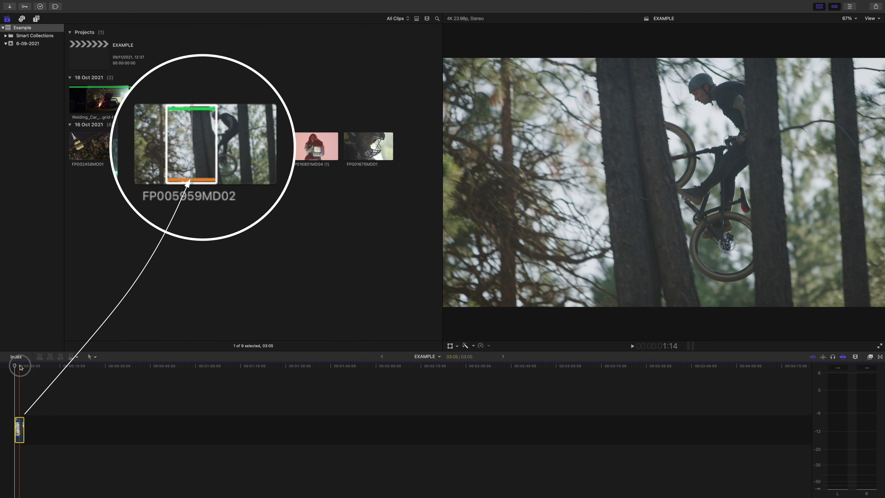
pyautogui.click(308, 146)
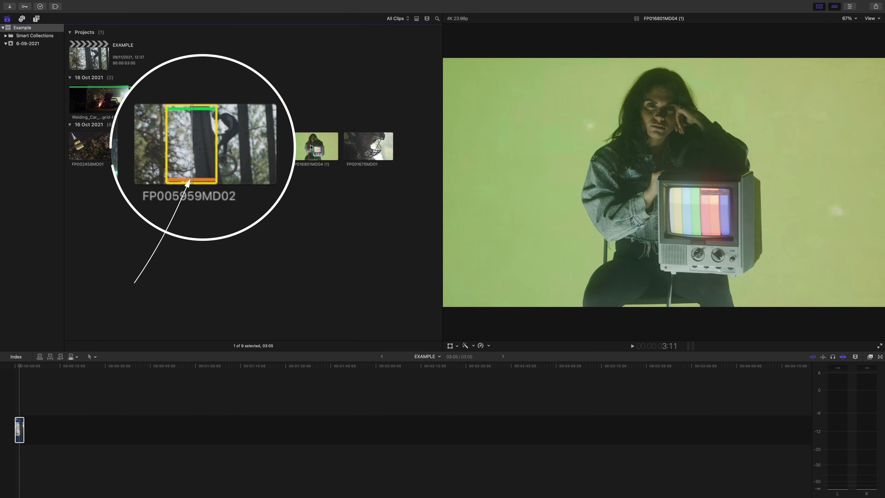
pyautogui.moveTo(309, 146); pyautogui.dragTo(88, 428)
# Mark a range in FP001675MD01 and append it to the end of the timeline
pyautogui.click(397, 146)
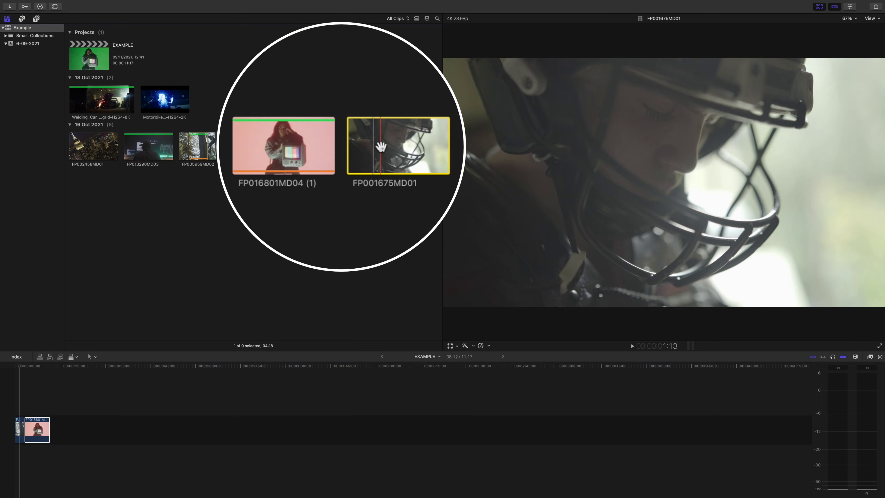
pyautogui.press('i')
pyautogui.press('o')
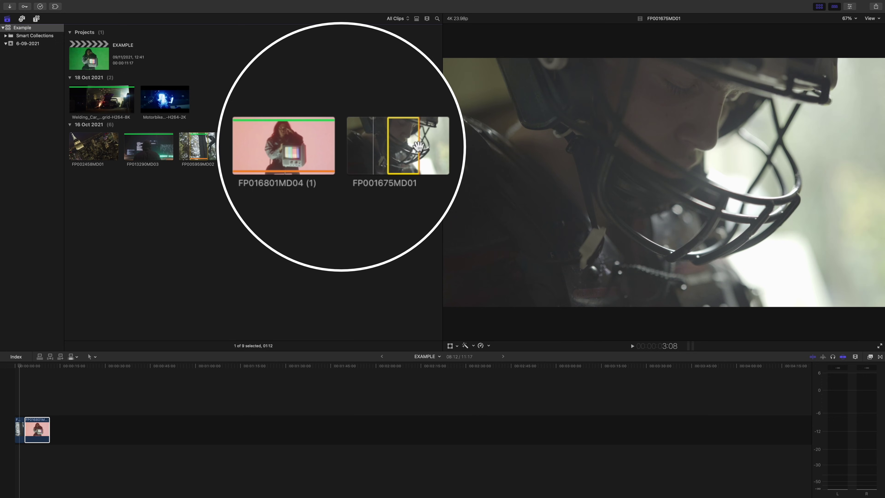
pyautogui.press('e')
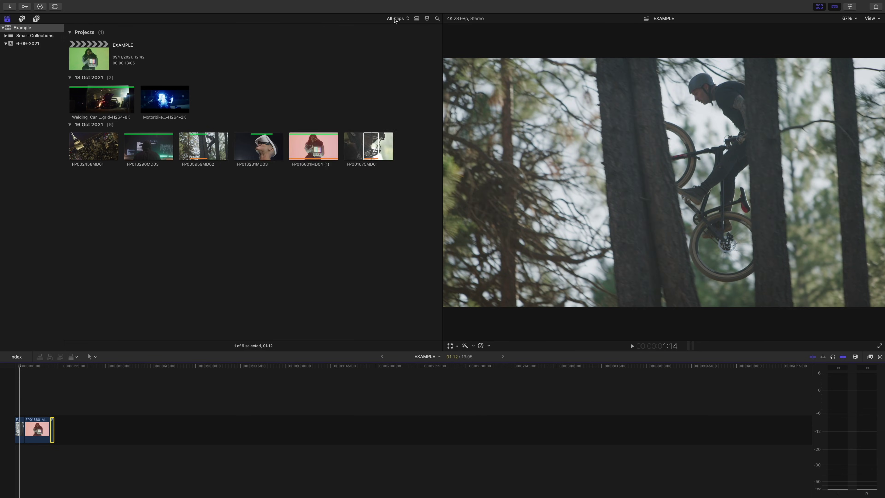
# Filter the browser to Unused so only clips not in EXAMPLE are listed
pyautogui.click(395, 19)
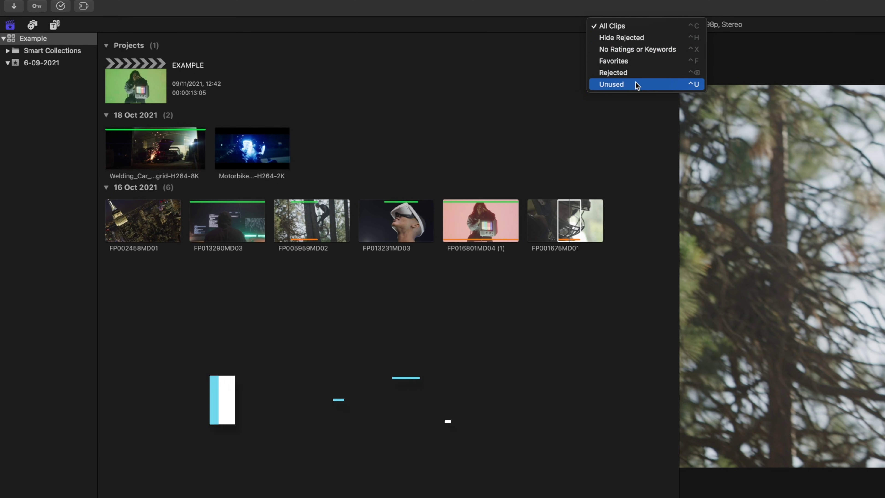
pyautogui.click(637, 85)
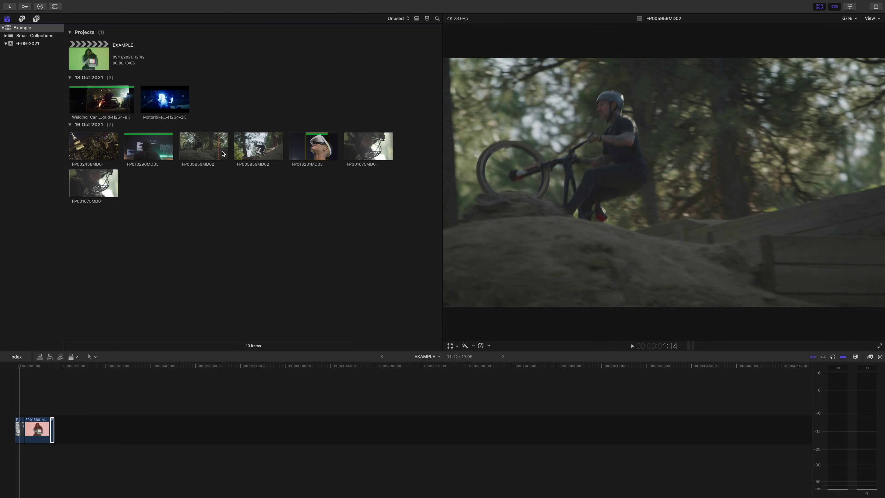
pyautogui.click(397, 19)
# Return the browser to All Clips and toggle Used Media Ranges off and back on
pyautogui.click(404, 25)
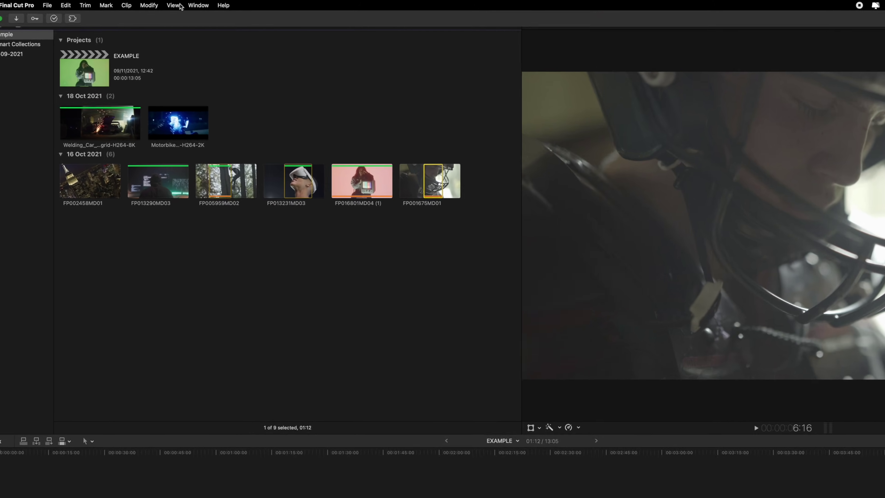
pyautogui.click(180, 5)
pyautogui.moveTo(232, 47)
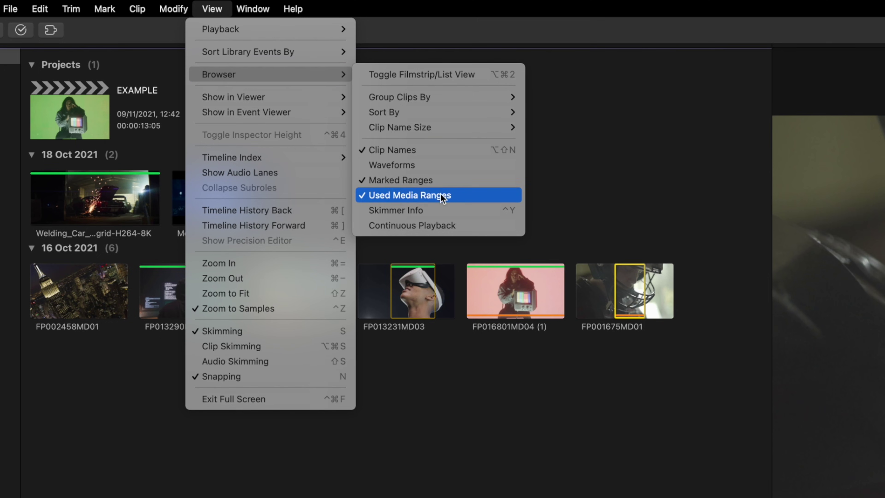
pyautogui.click(491, 195)
pyautogui.moveTo(163, 6)
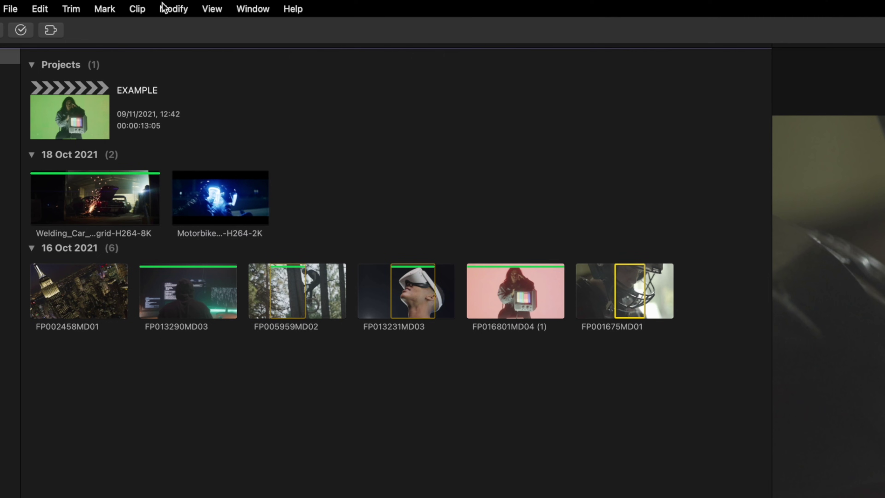
pyautogui.click(211, 10)
pyautogui.moveTo(286, 75)
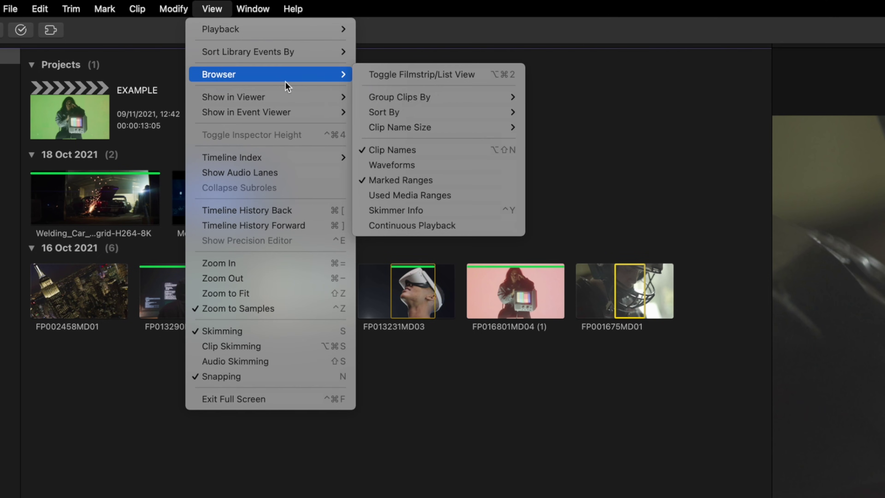
pyautogui.click(415, 194)
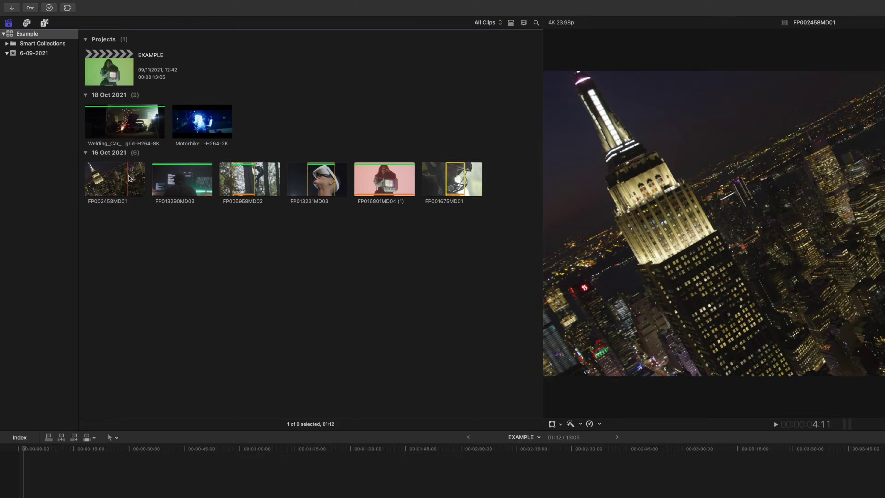
# Reject FP002458MD01 and set the browser filter to Hide Rejected
pyautogui.click(128, 178)
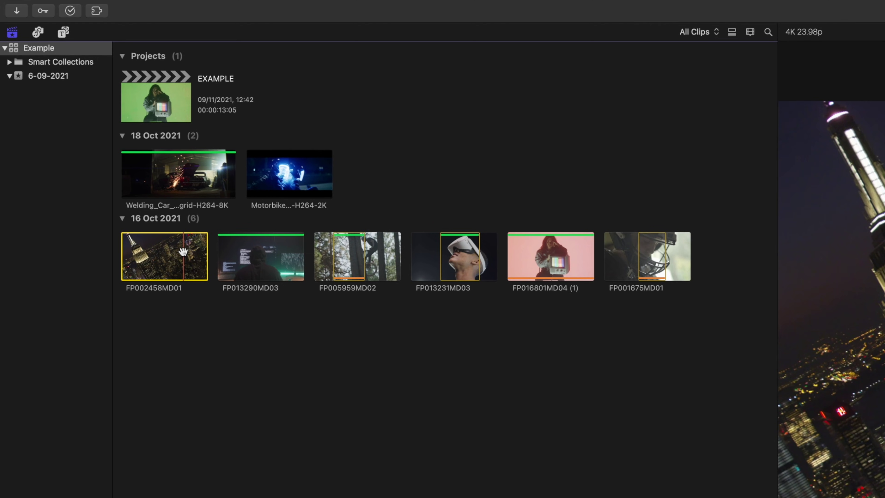
pyautogui.press('Delete')
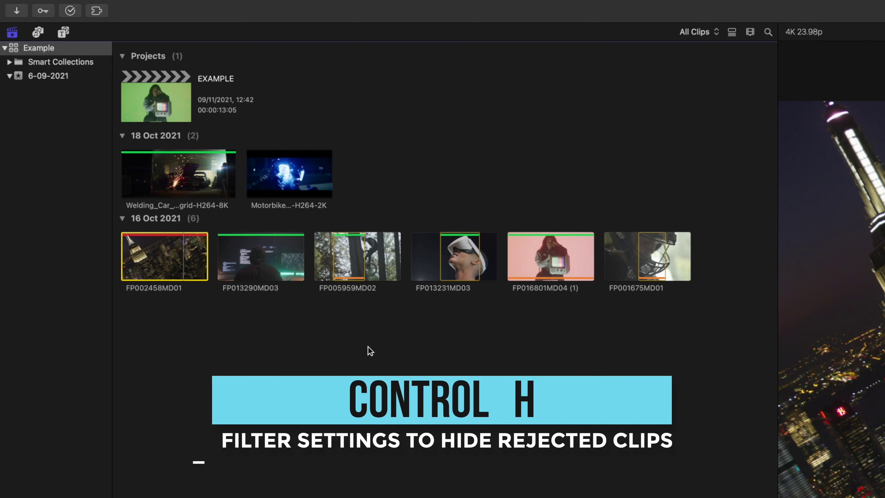
pyautogui.hotkey('ctrl', 'h')
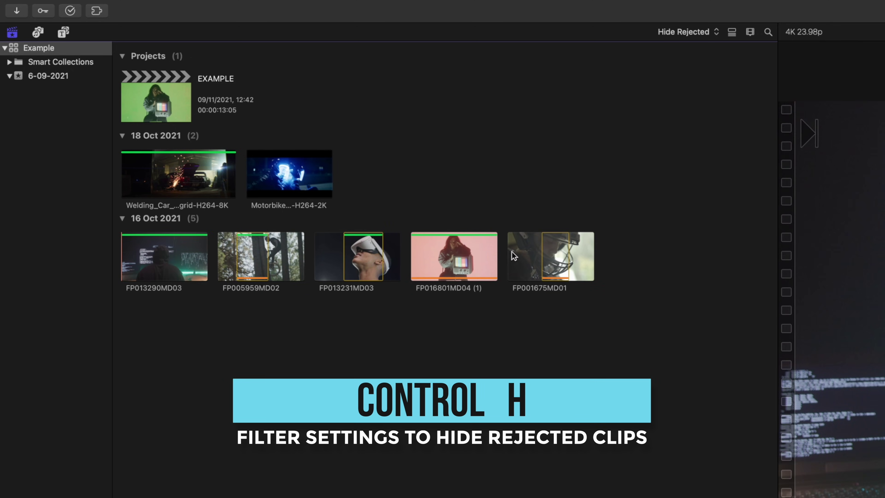
pyautogui.click(669, 31)
pyautogui.click(670, 18)
pyautogui.click(694, 30)
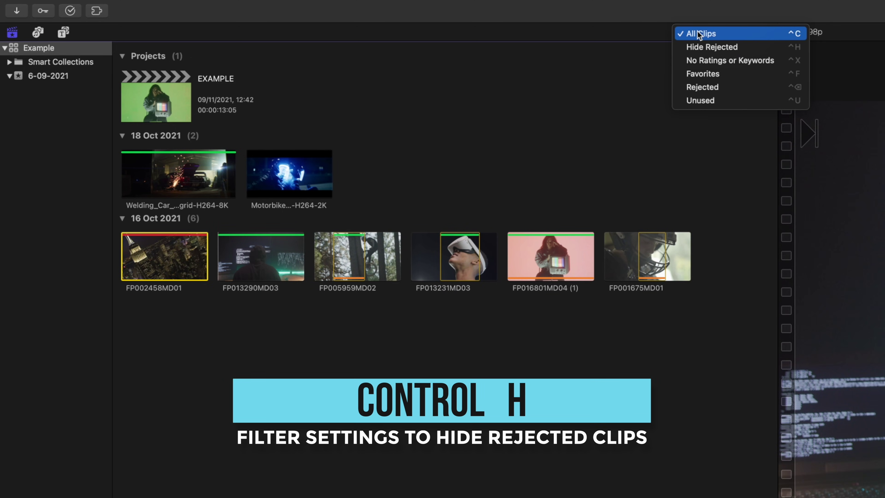
pyautogui.click(715, 50)
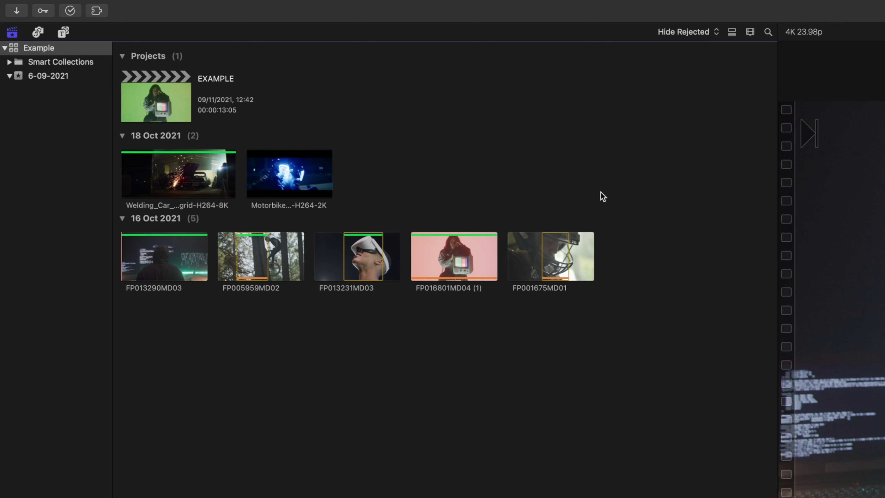
# Set the browser filter back to All Clips and rate FP013290MD03 as a Favorite
pyautogui.click(682, 32)
pyautogui.click(681, 17)
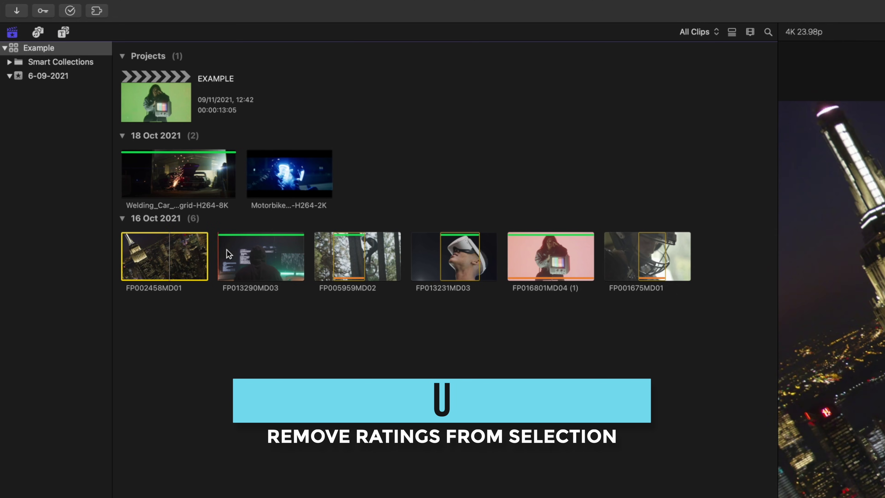
pyautogui.click(250, 250)
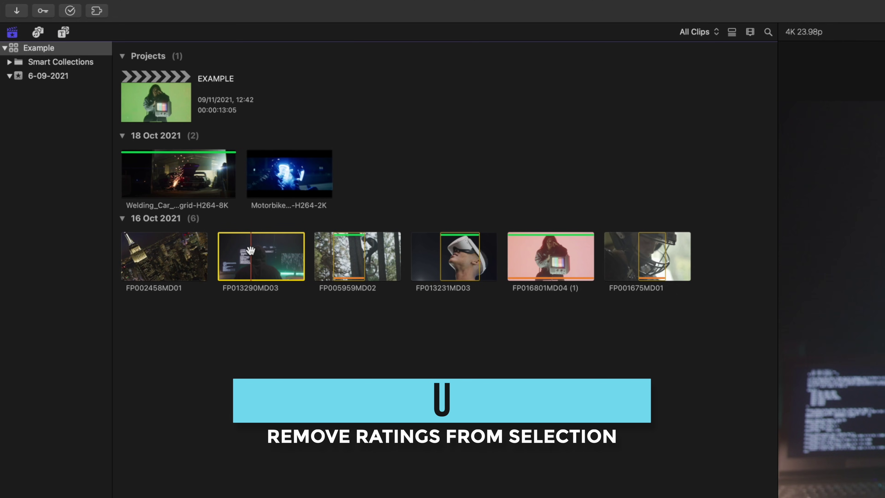
pyautogui.press('f')
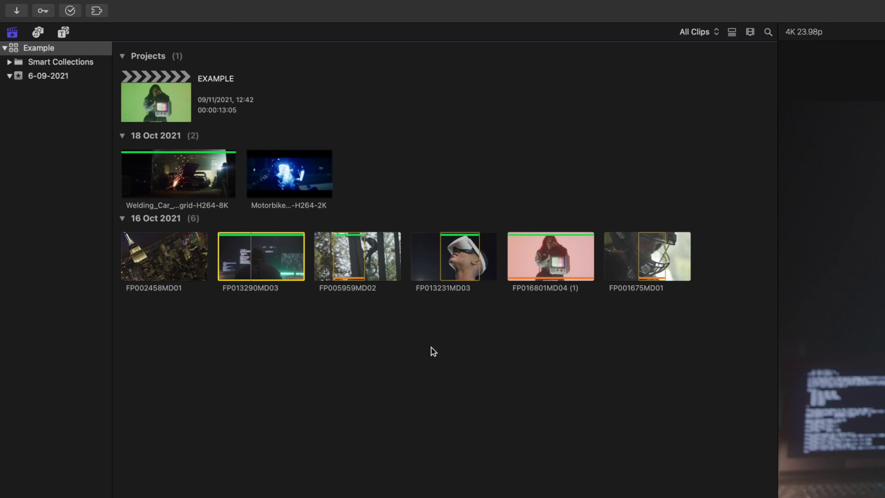
# Add a Used Media rule set to Unused to the Favorites smart collection's criteria
pyautogui.click(9, 62)
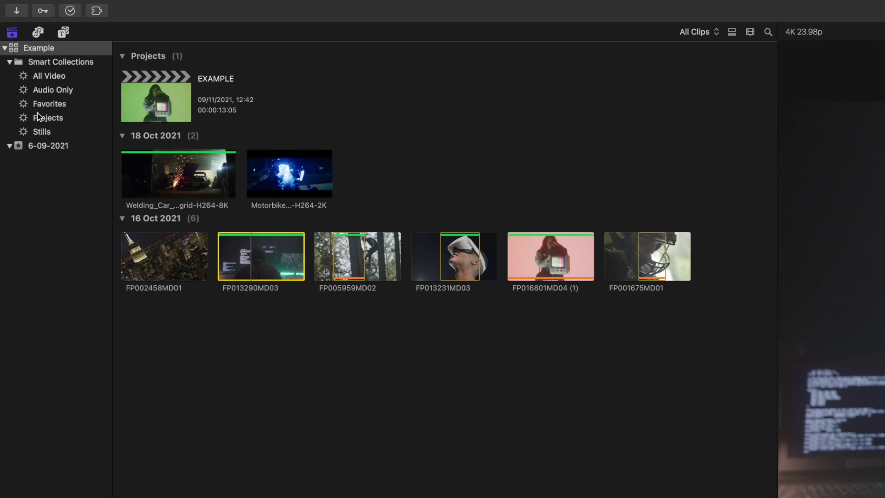
pyautogui.doubleClick(24, 104)
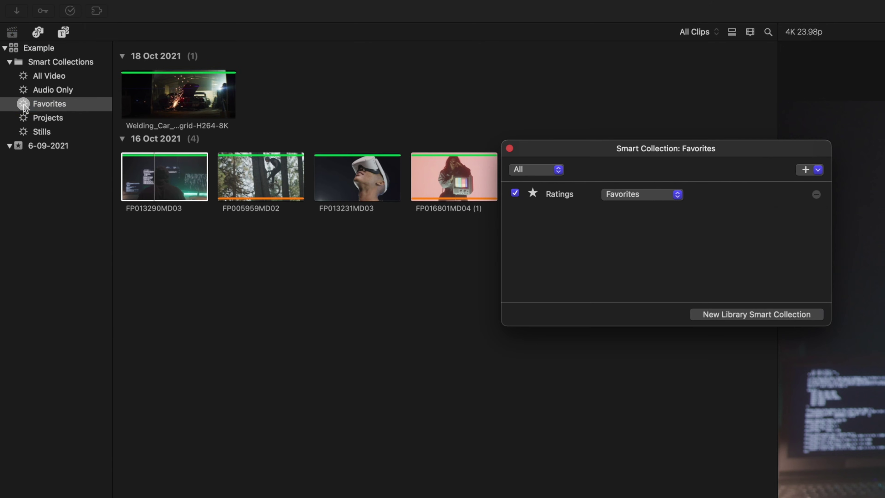
pyautogui.click(818, 169)
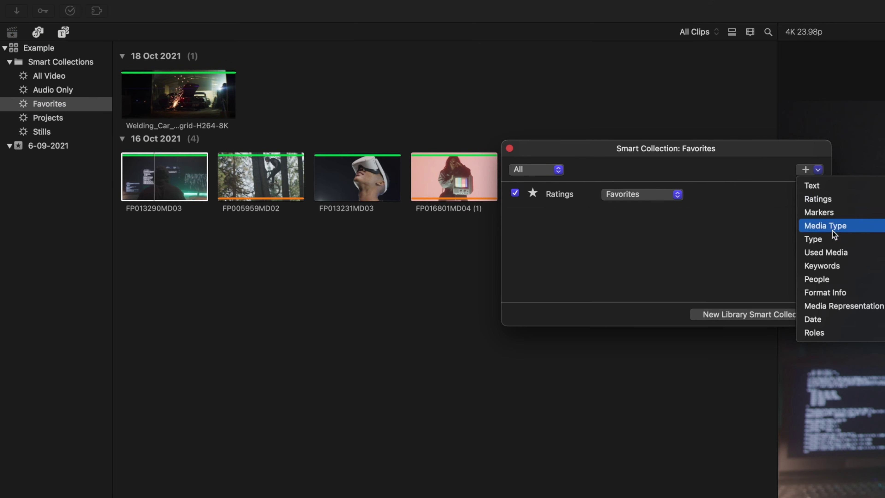
pyautogui.click(835, 254)
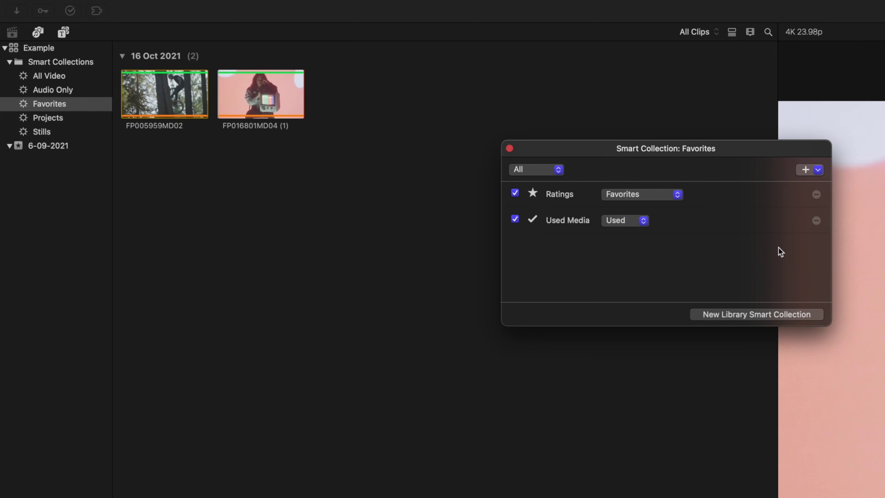
pyautogui.click(635, 225)
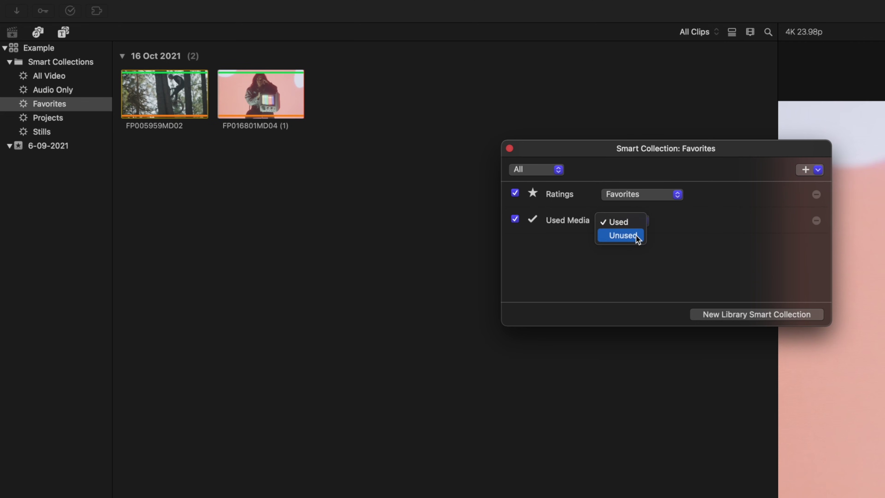
pyautogui.click(622, 235)
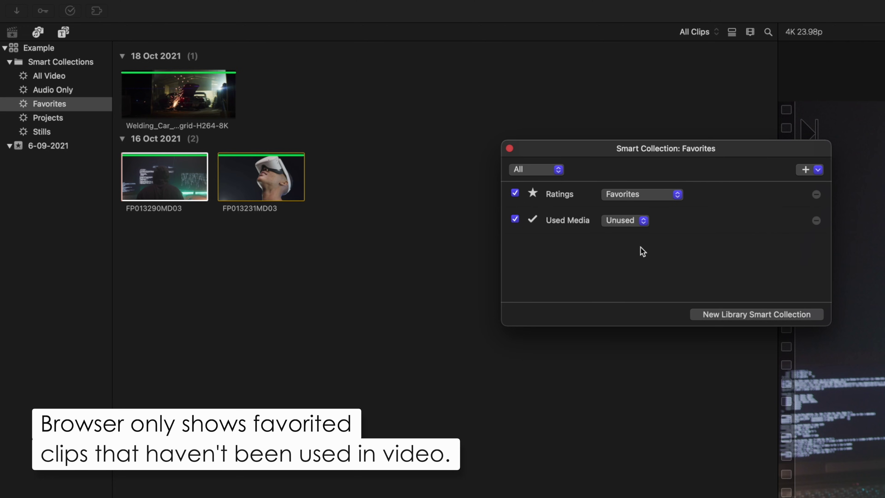
# Create a new library smart collection from these rules and start naming it with 'U'
pyautogui.click(729, 316)
pyautogui.write('U')
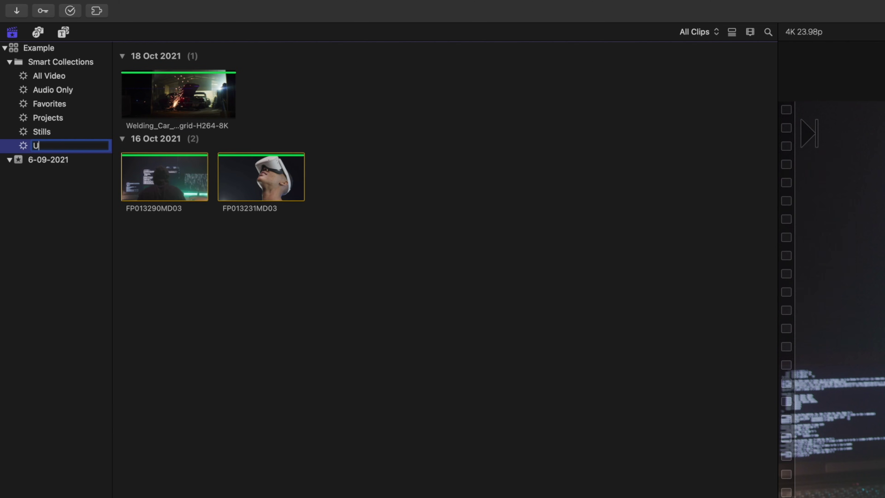